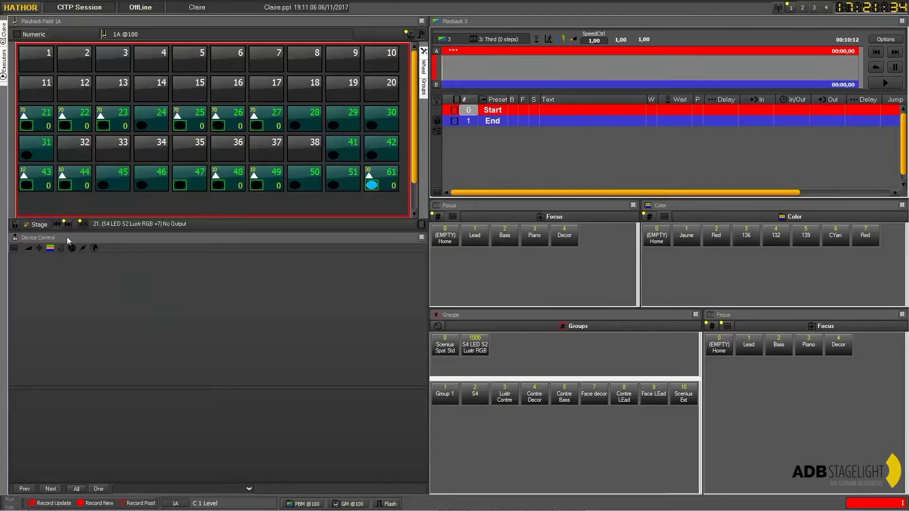
Step: Select channels 1 to 4 in the playback field, and remove all except channel 1 from the selection
left_click(41, 62)
left_click(74, 64)
left_click(110, 64)
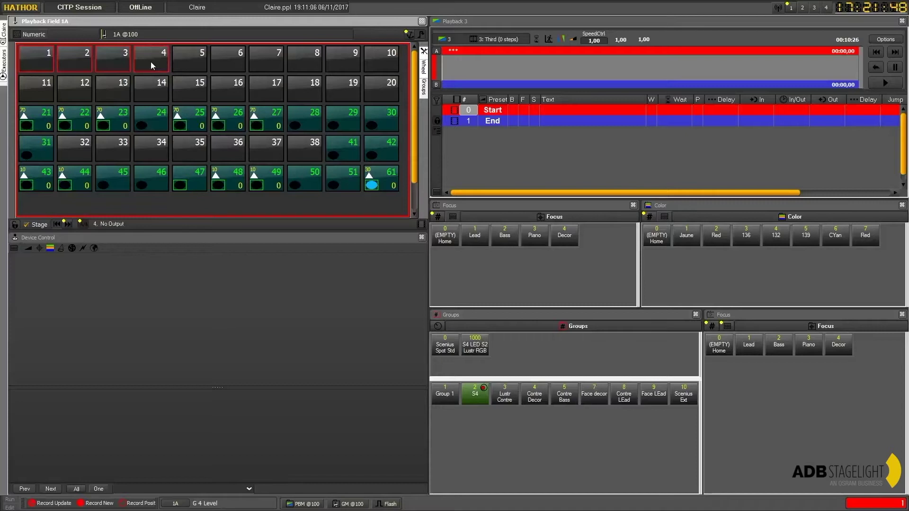
left_click(88, 66)
left_click(152, 59)
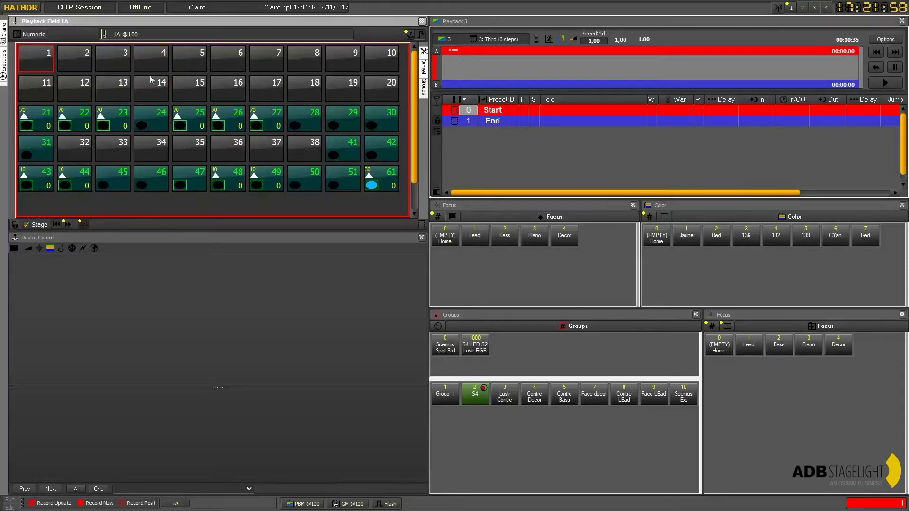
Step: Add channels 2, 3 and 4 to the selected channel 1, and clear the whole selection
left_click(87, 63)
left_click(108, 61)
left_click(166, 50)
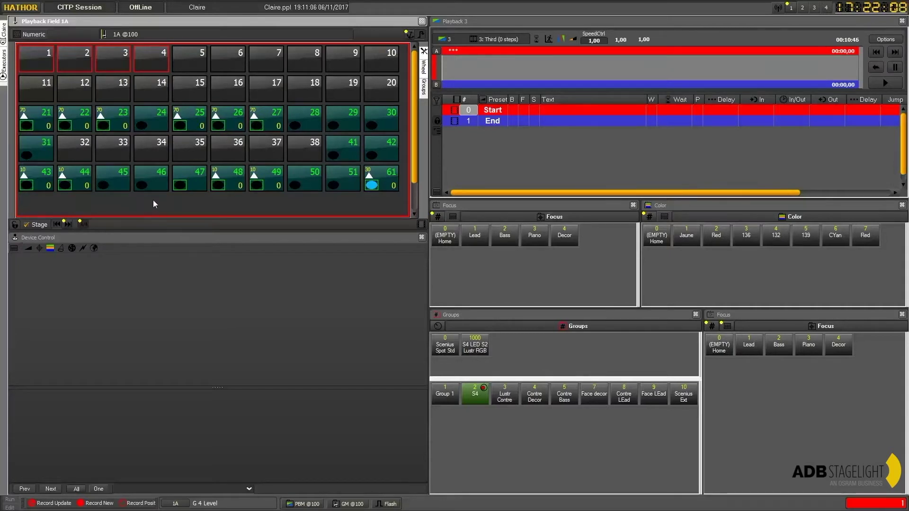
key("Escape")
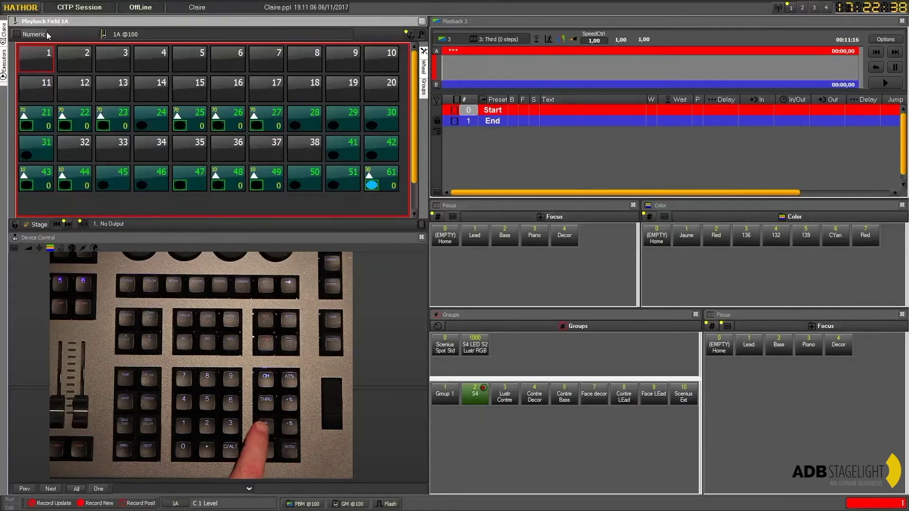
Step: Advance the selection one channel at a time from channel 1, and reselect channel 1 by its number
key("plus")
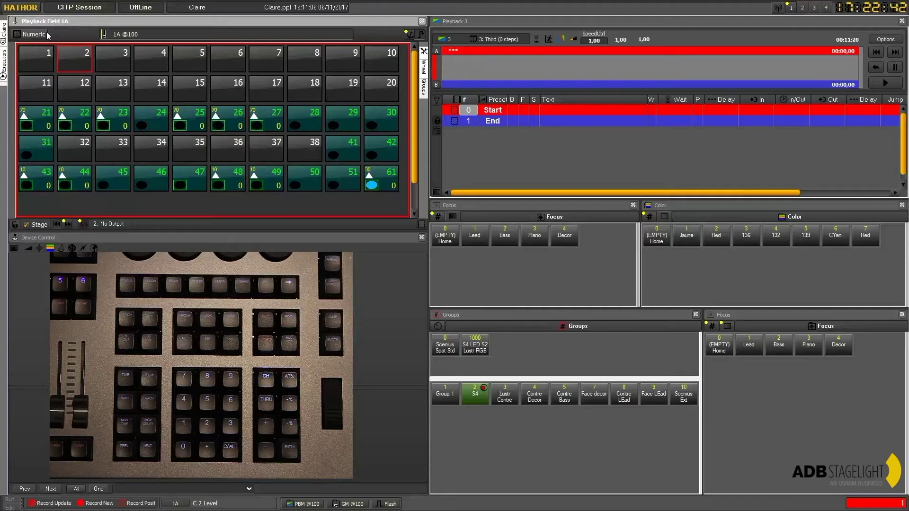
key("plus")
key("plus")
key("1")
key("c")
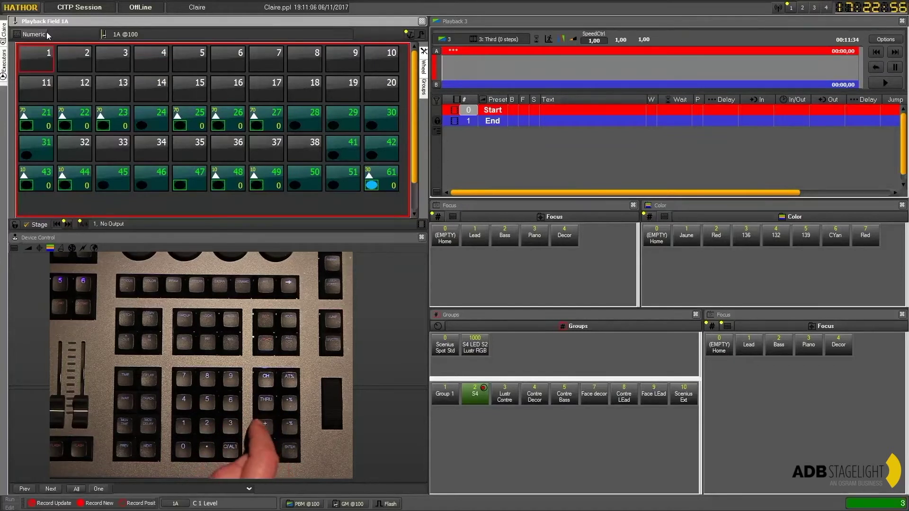
Step: Add channels 3 and 5 to the selection by number, and clear the selection
key("3")
key("5")
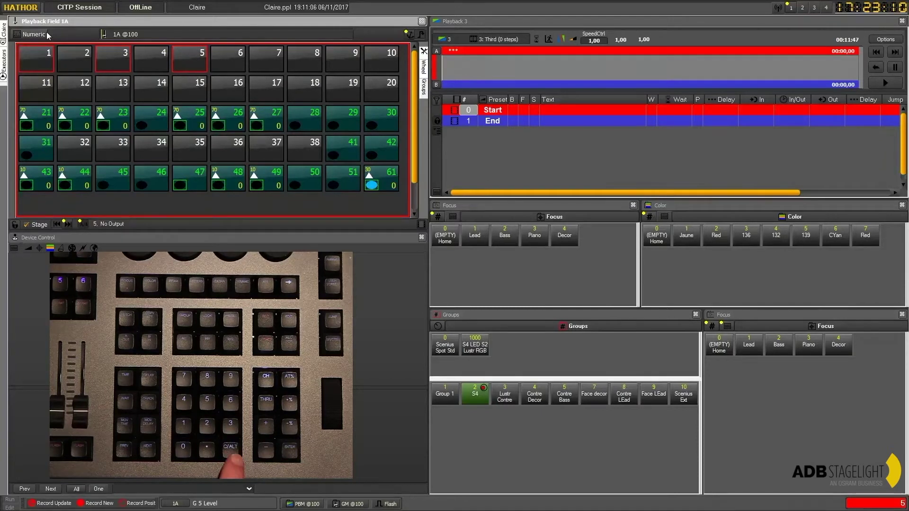
key("BackSpace")
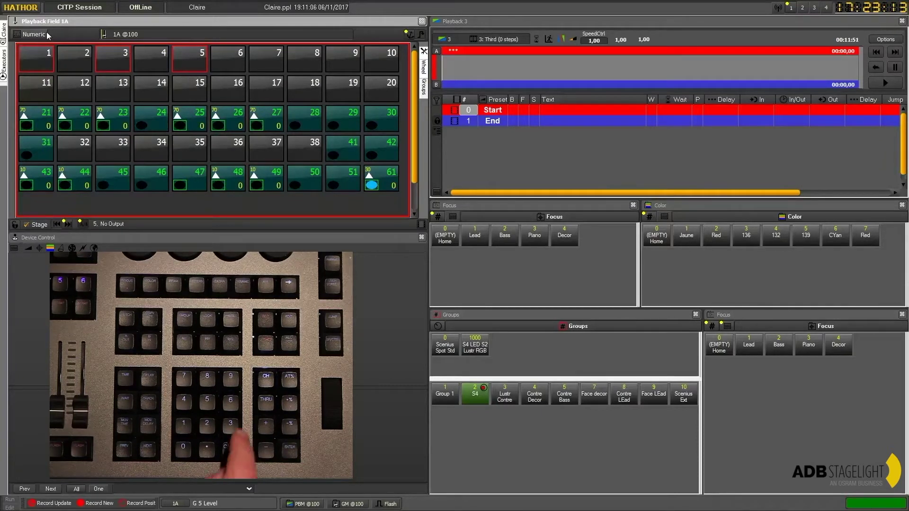
key("BackSpace")
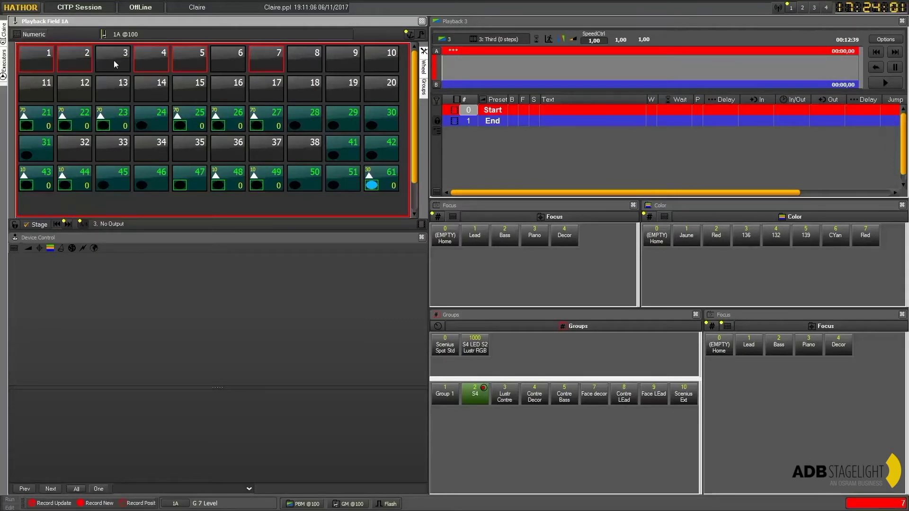
Step: Replace the current selection with channels 1, 3, 5 and 7, and deselect them all
left_click(142, 199)
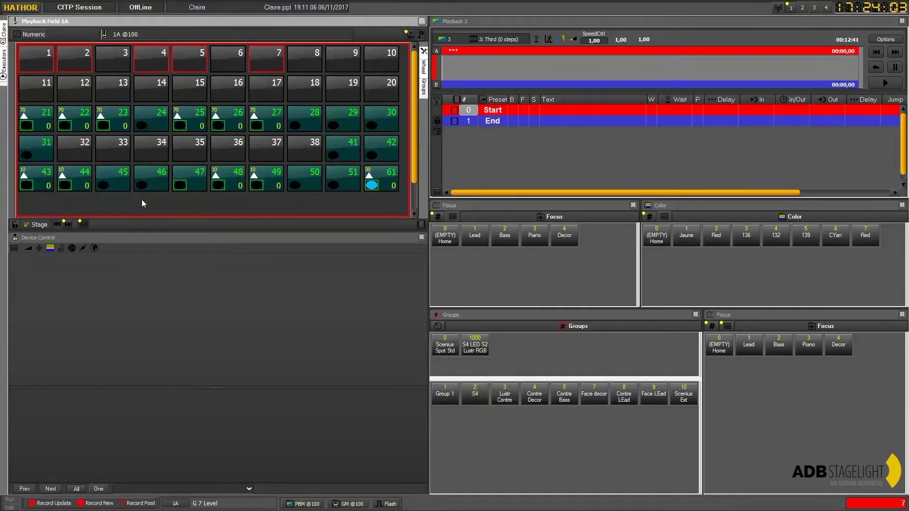
left_click(45, 62)
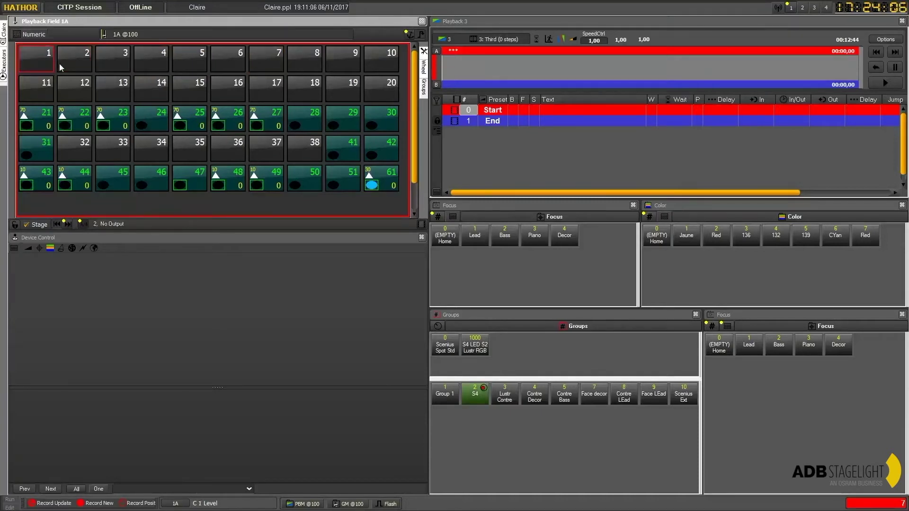
left_click(115, 58)
left_click(189, 58)
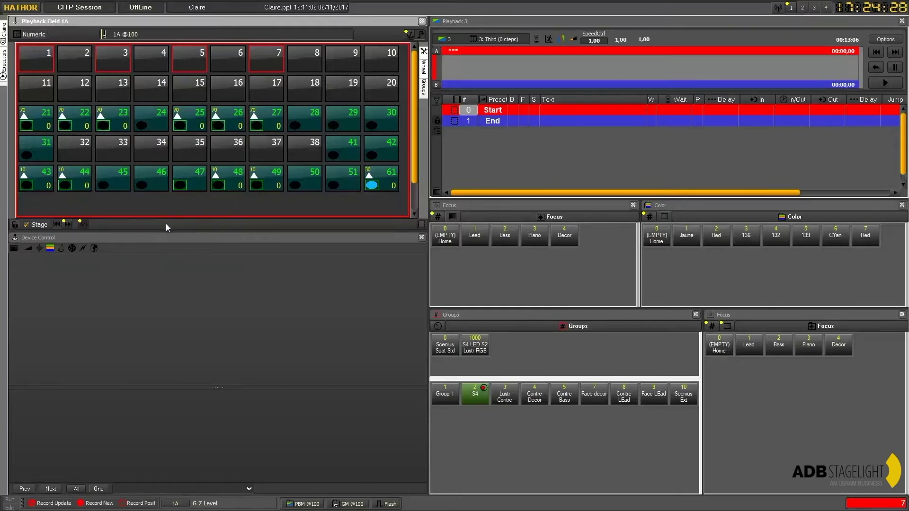
key("Escape")
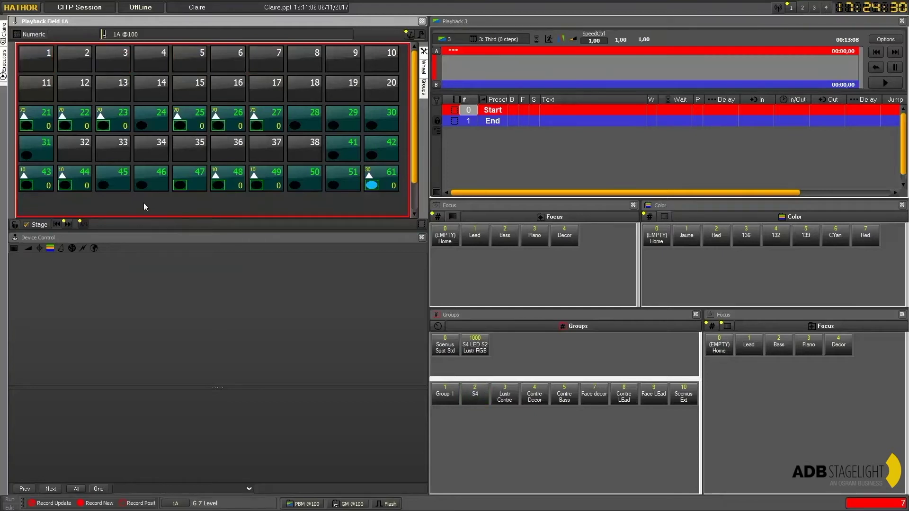
Step: Select the range of channels 1 through 5 without channel 3, and clear the selection
left_click(36, 59)
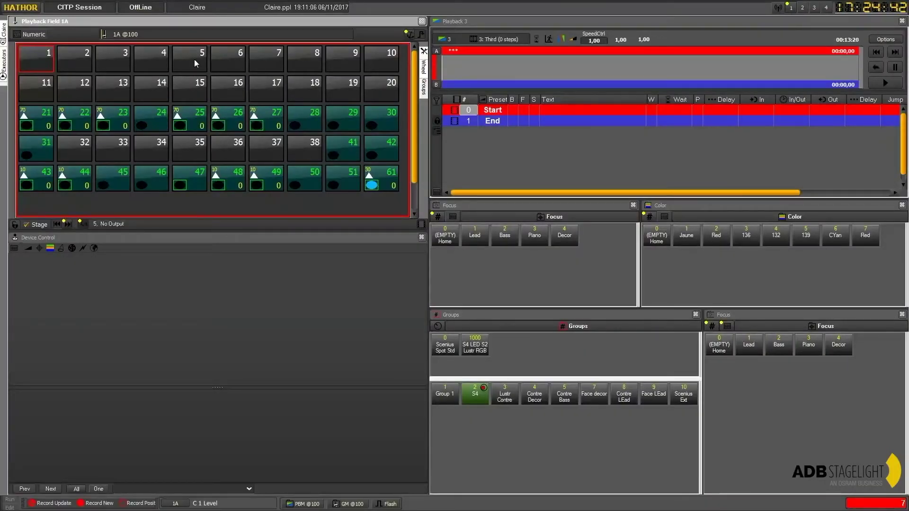
left_click(194, 58, "shift")
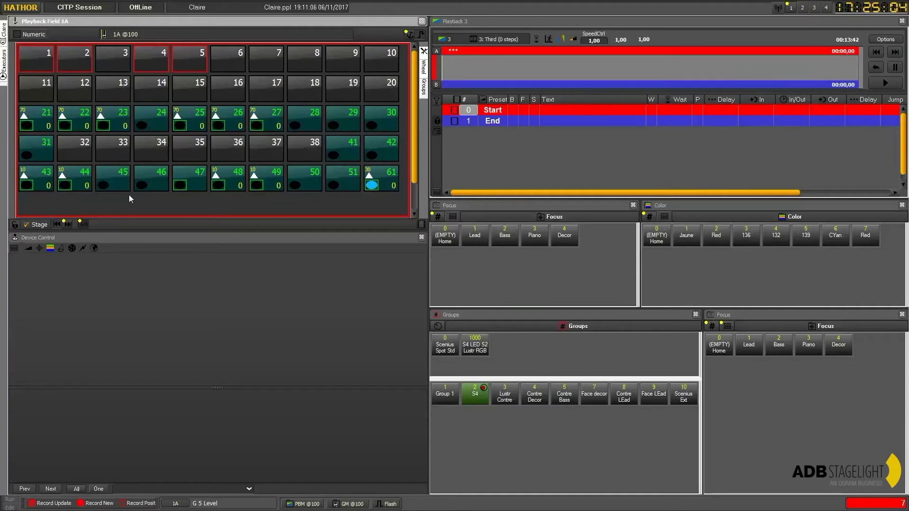
left_click(164, 202)
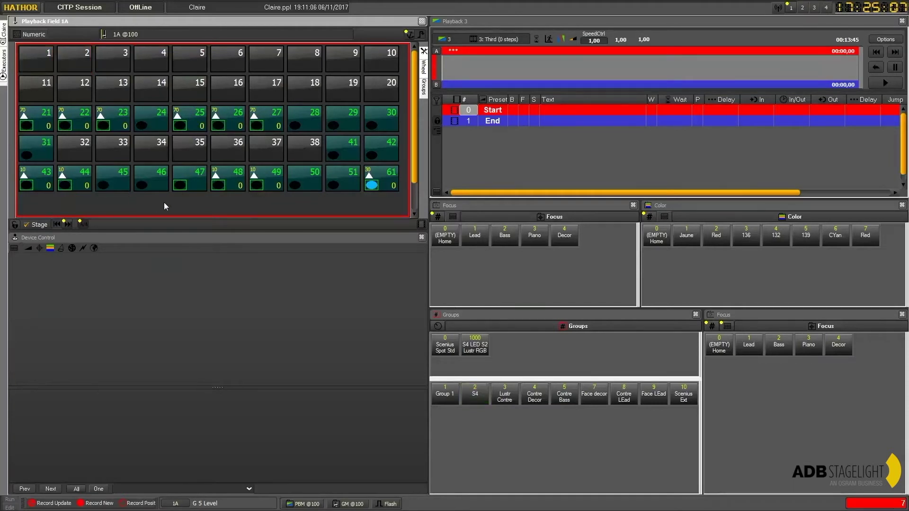
Step: Select the continuous range of channels 1 through 5 several times, including in one sweep, clearing the selection after each
left_click(39, 62)
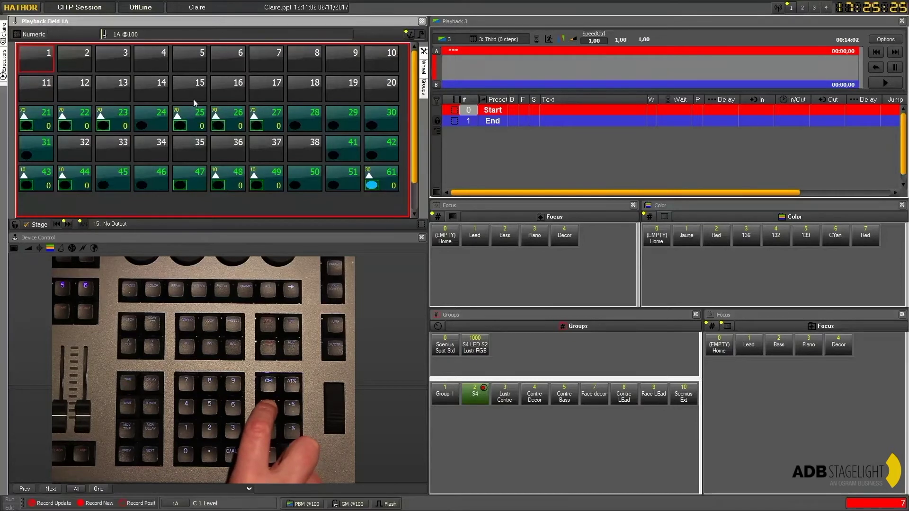
left_click(196, 66)
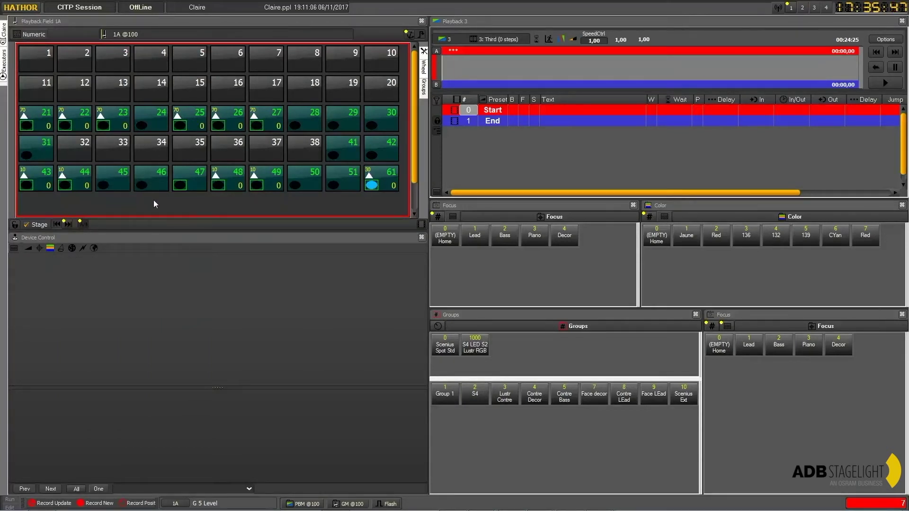
left_click(37, 58)
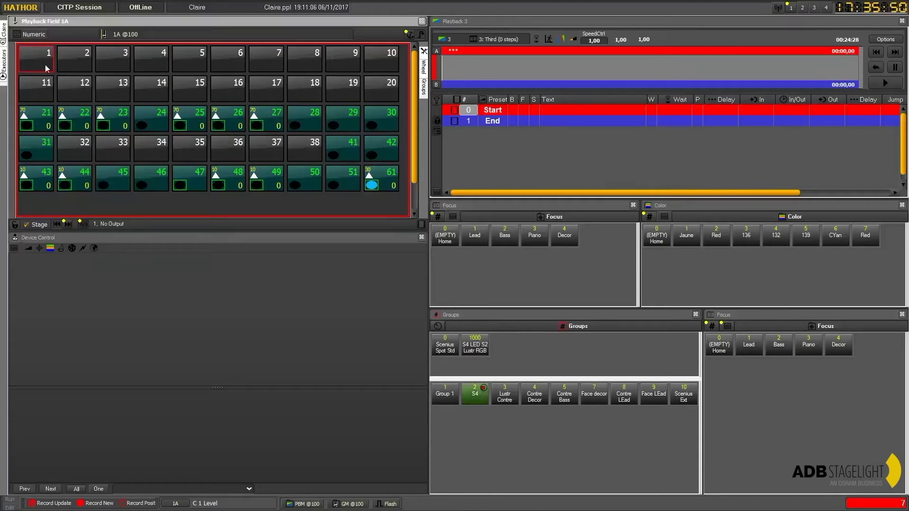
left_click(182, 66, "shift")
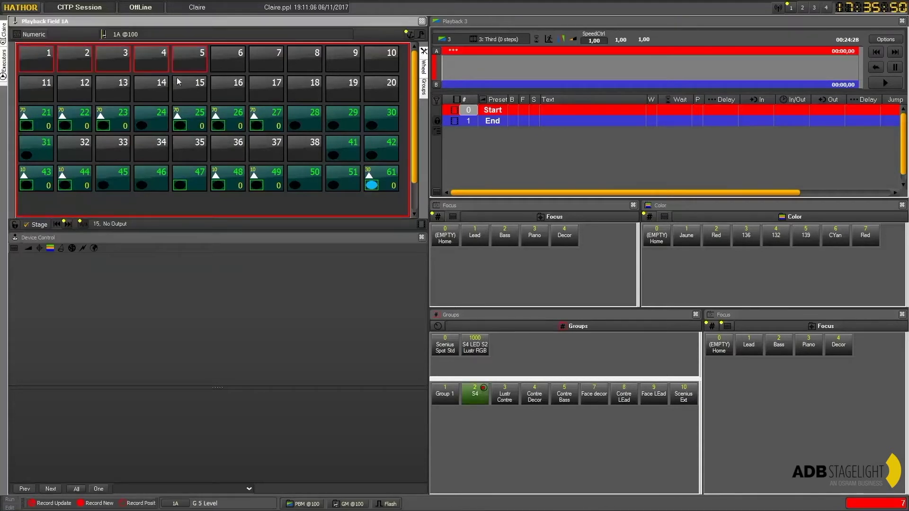
left_click(188, 204)
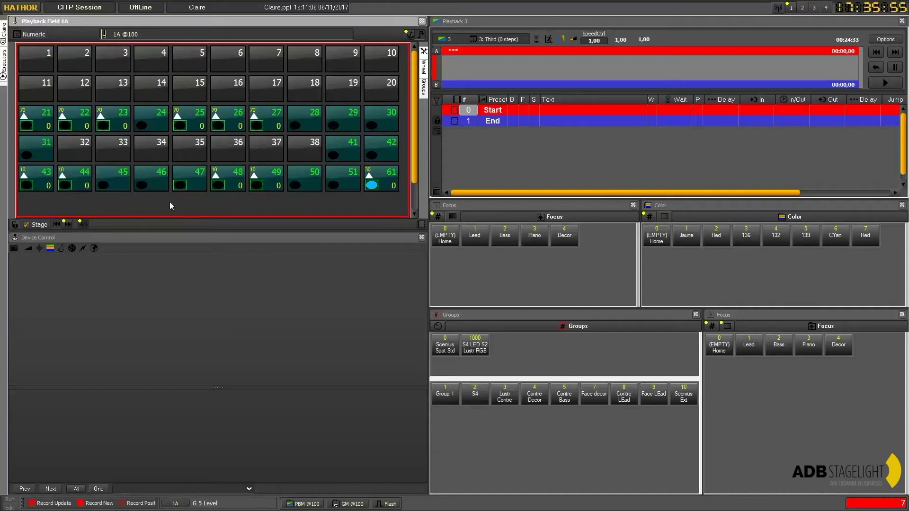
left_click_drag(47, 61, 189, 61)
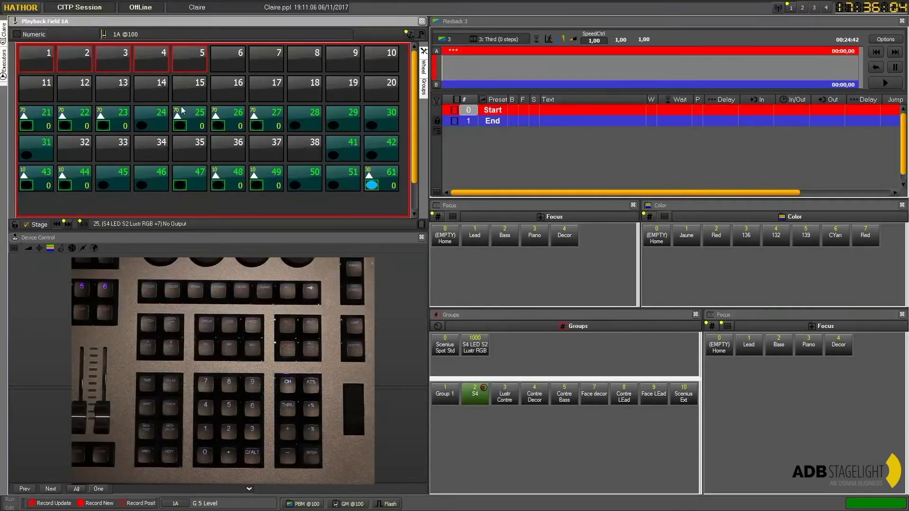
key("Escape")
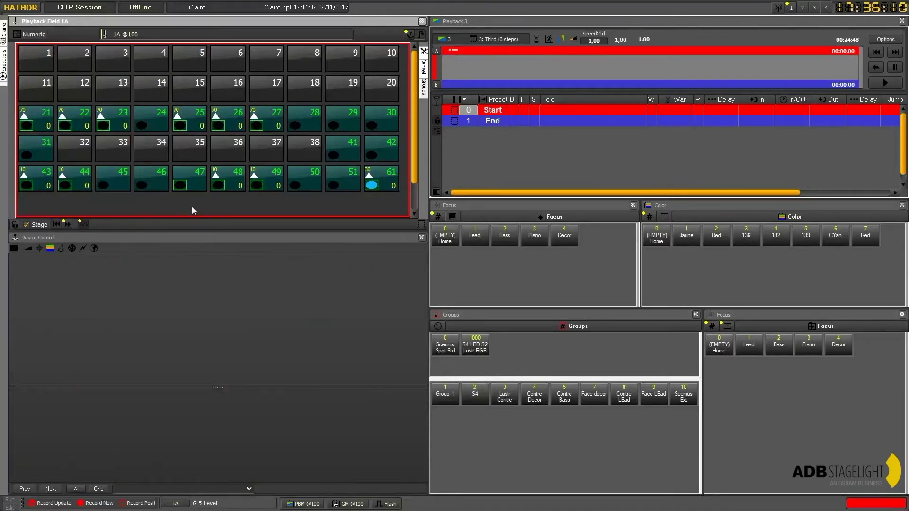
Step: Select channels 1 through 4 as a range, and deselect everything by selecting channel 0
left_click(36, 58)
left_click(151, 64, "shift")
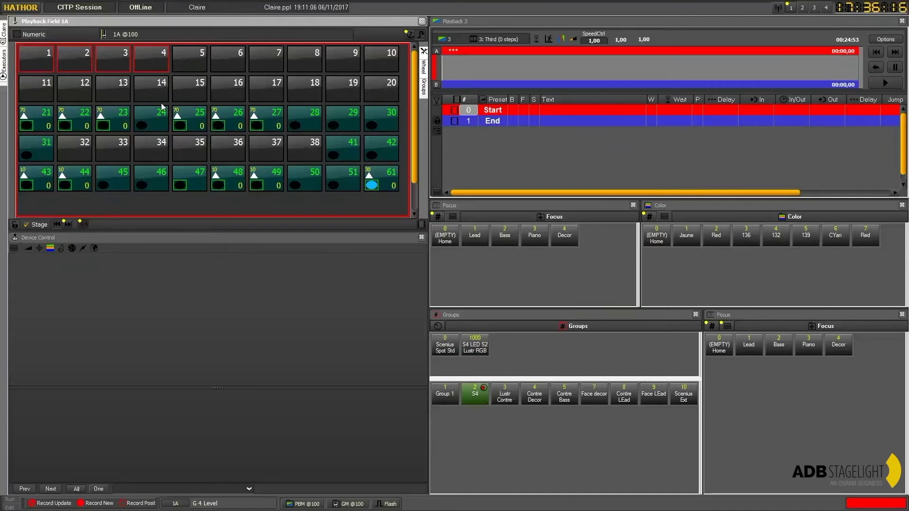
type("0")
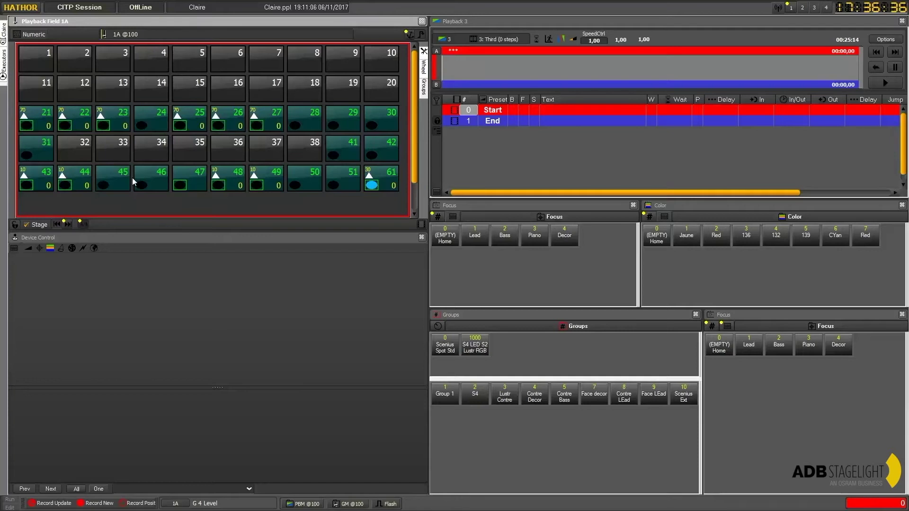
Step: Select channel 1 by number, and replace it with channel 3
type("1")
type("c")
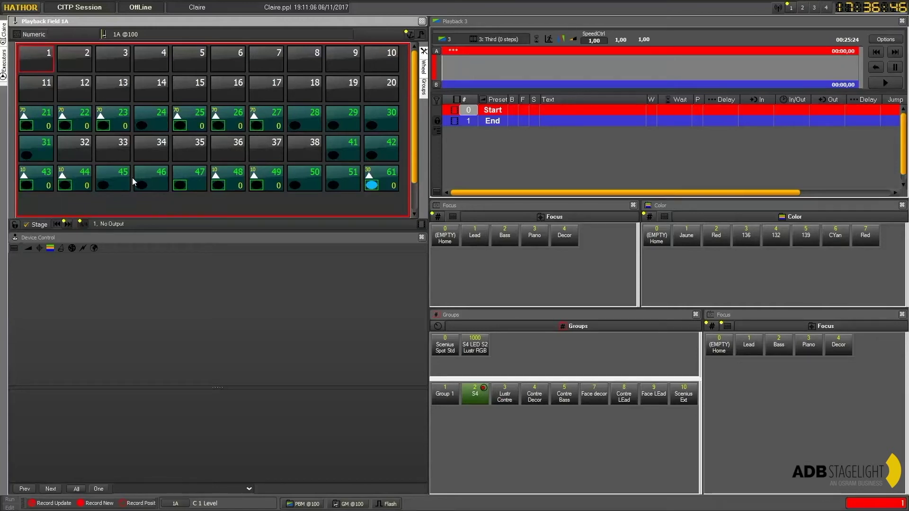
type("3")
type("c")
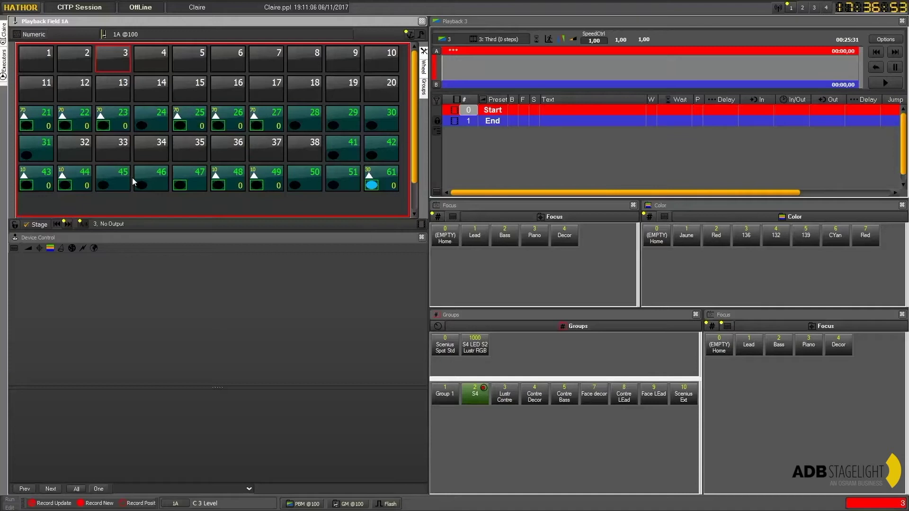
Step: Advance the selection three channels forward, from channel 3 to channel 6
key("KP_Multiply")
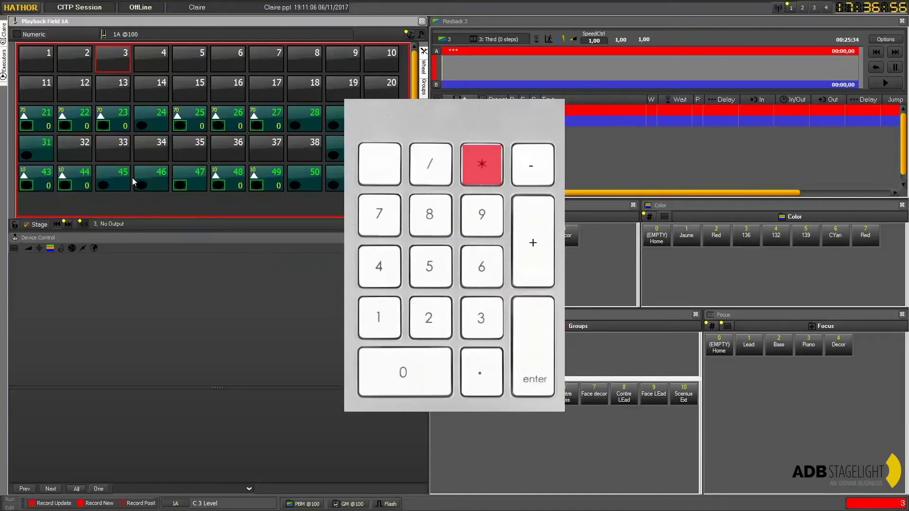
key("KP_Multiply")
key("KP_Multiply")
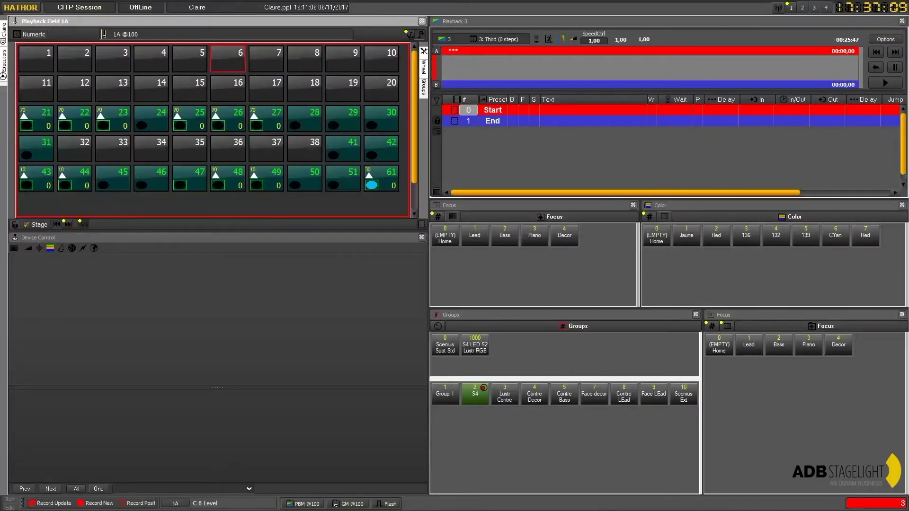
Step: Add channels 1 and 2 to channel 6, raise them to level 36, and select only channel 2
left_click(34, 66)
left_click(73, 61)
scroll(73, 61, "up", 12)
left_click(84, 66)
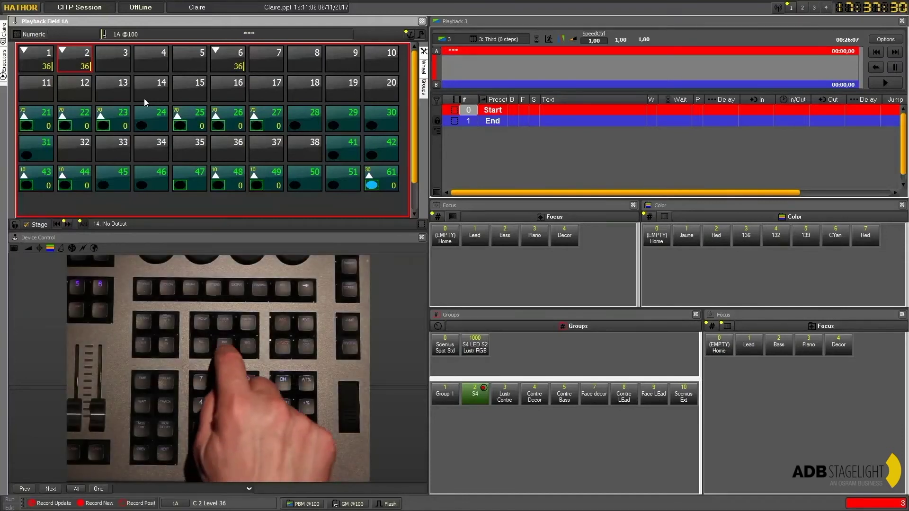
Step: Invert the selection among the active channels repeatedly, ending with channels 1 and 6 selected
key("i")
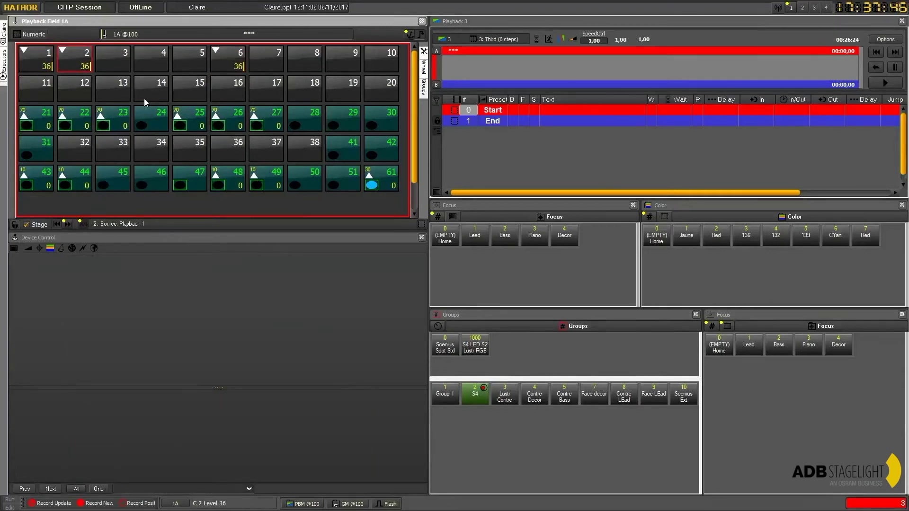
key("i")
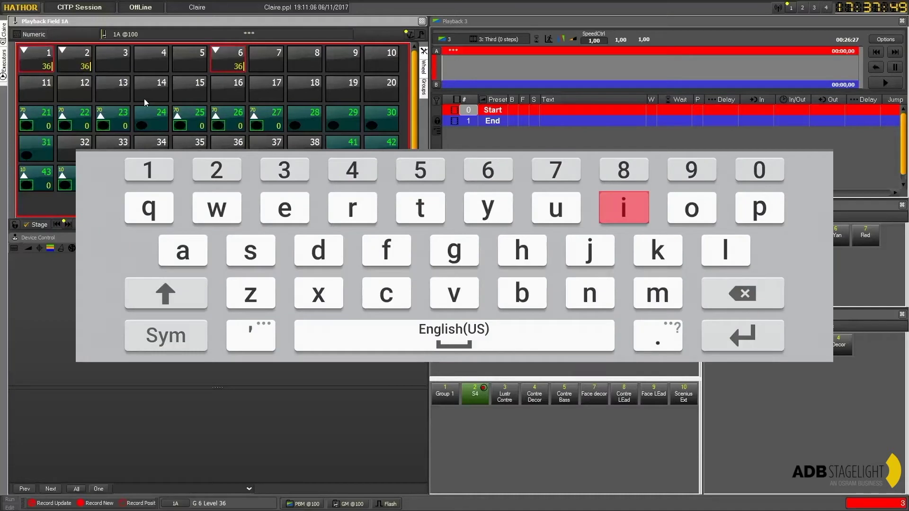
key("i")
key("i")
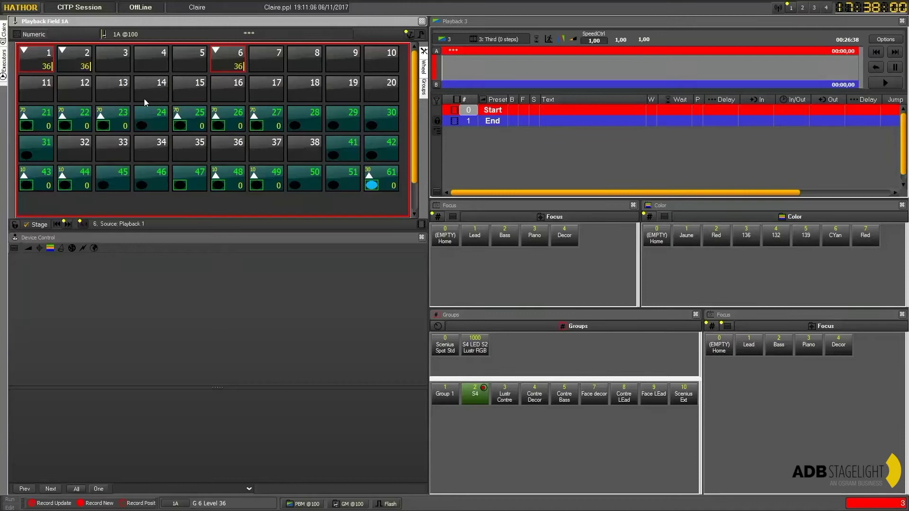
Step: Select all active channels, clear the selection, and select all active channels again
key("a")
key("a")
key("Escape")
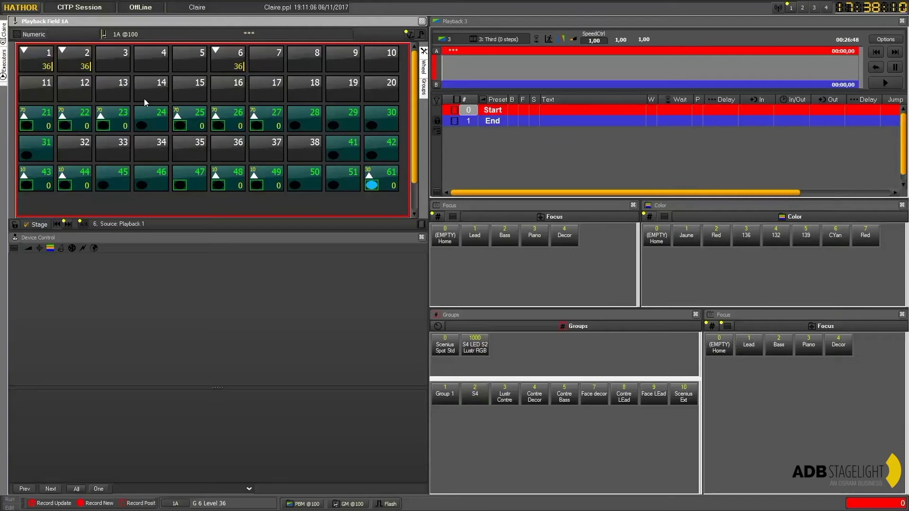
key("a")
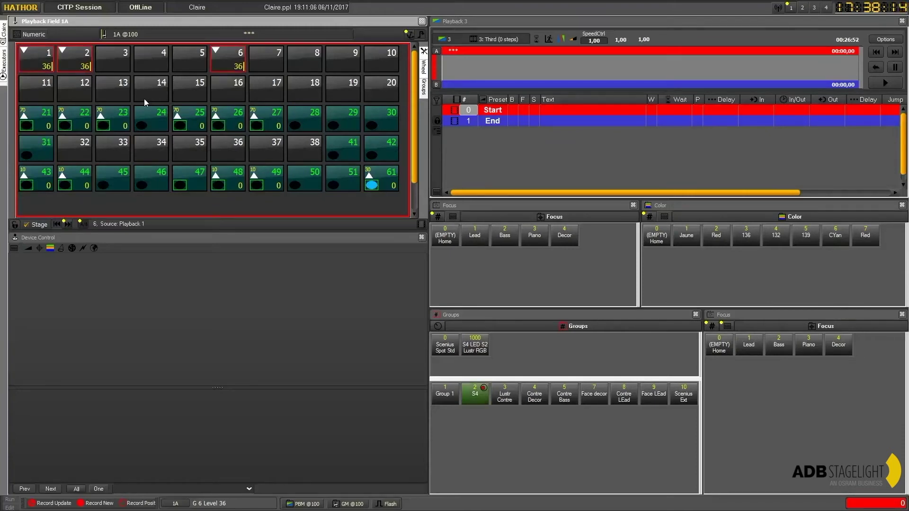
Step: Clear the channel selection and reselect all active channels in the playback field
key("Escape")
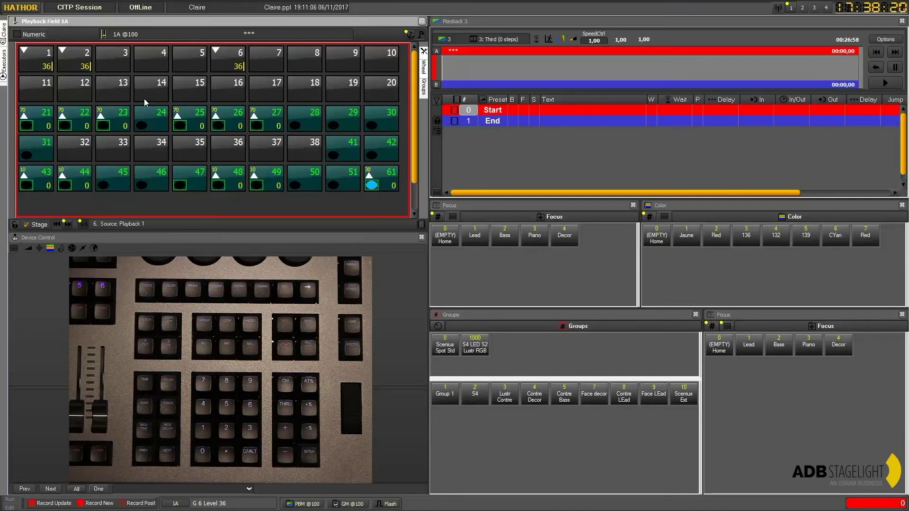
key("a")
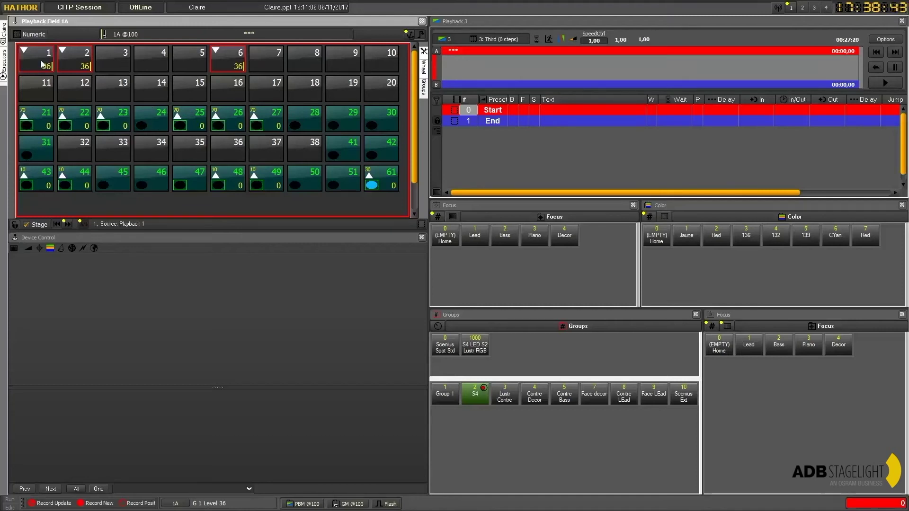
Step: Select the block of channels 1 through 18 and trim the selection to the If On channels
left_click_drag(42, 64, 315, 96)
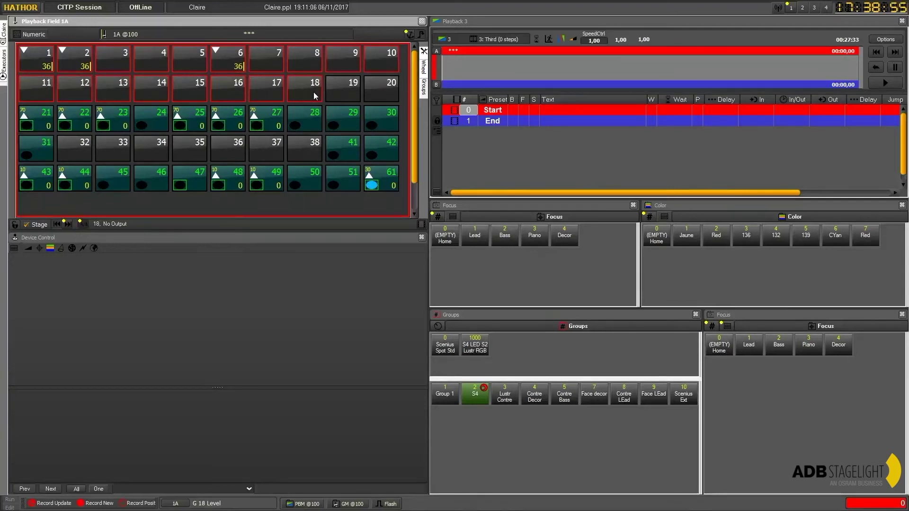
right_click(272, 60)
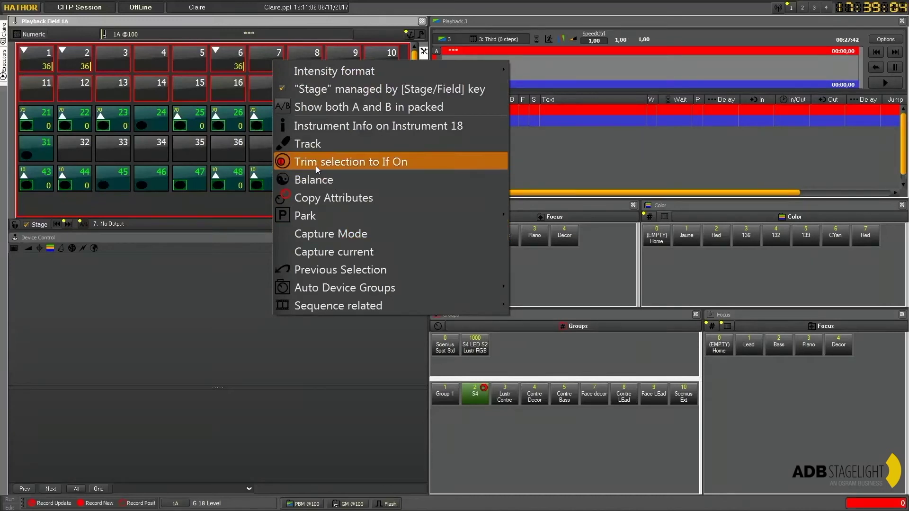
left_click(394, 164)
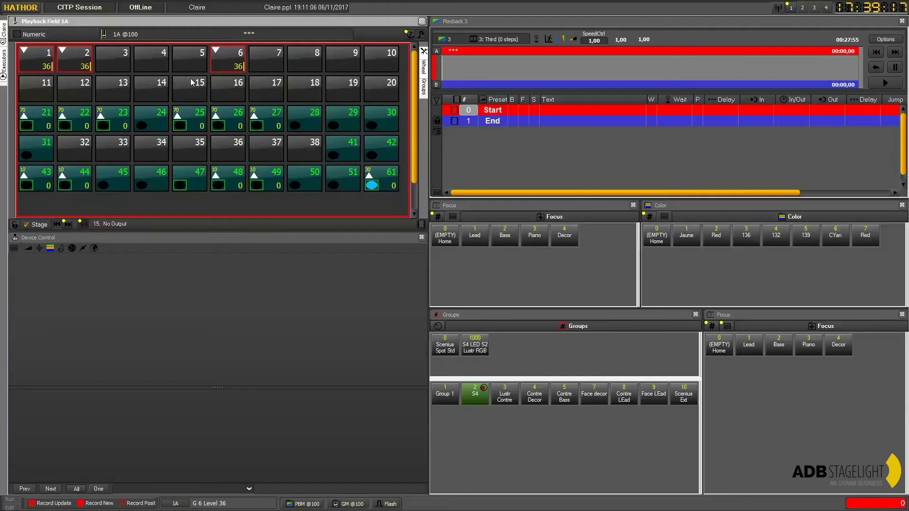
Step: Range-select channels 1 through 18 between the two end channels and reduce the selection to the active ones
left_click(35, 61)
left_click(305, 91, "shift")
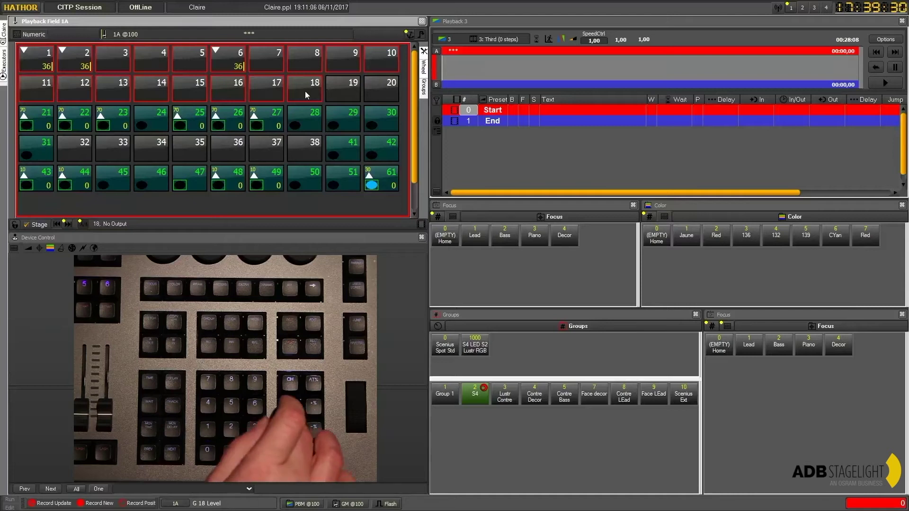
key("a")
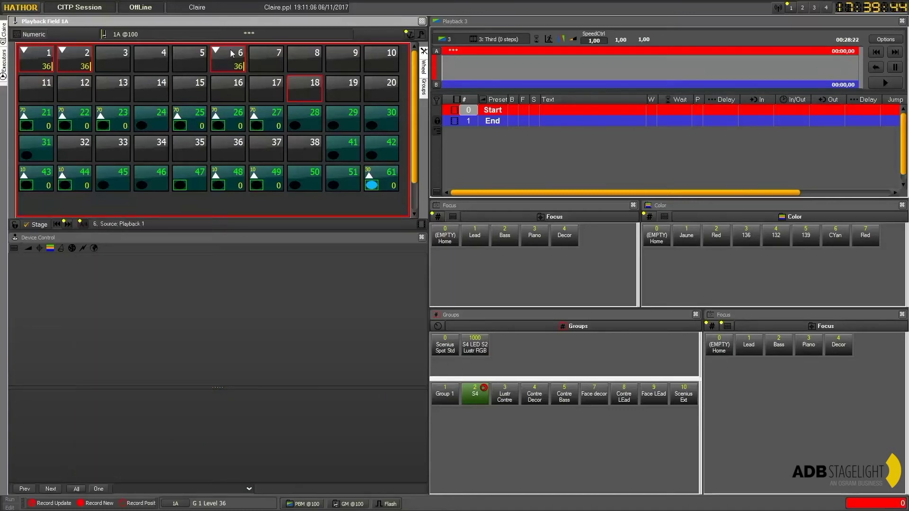
Step: Select only channel 4 in the playback field and try to raise its level there
left_click(153, 61)
left_click(152, 65)
left_click(153, 65)
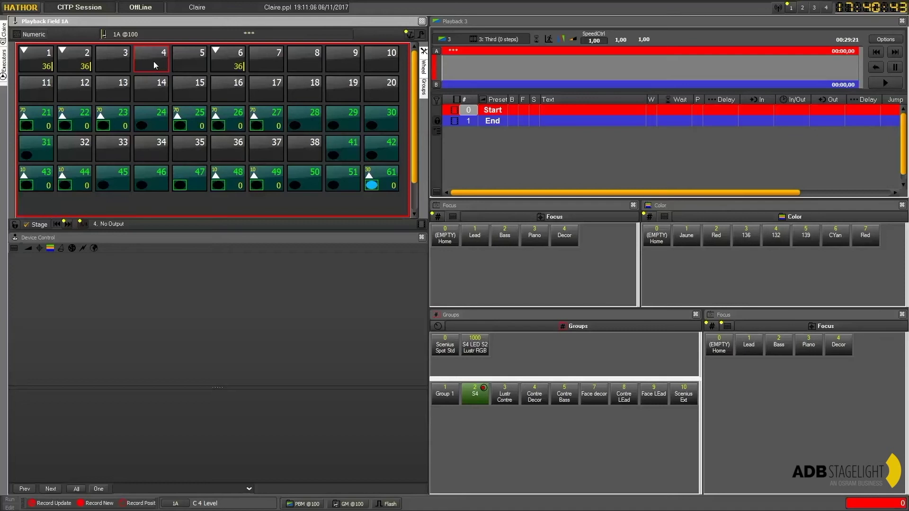
mouse_move(153, 61)
left_mouse_down()
mouse_move(154, 19)
mouse_move(153, 64)
left_mouse_up()
scroll(153, 61, "up", 5)
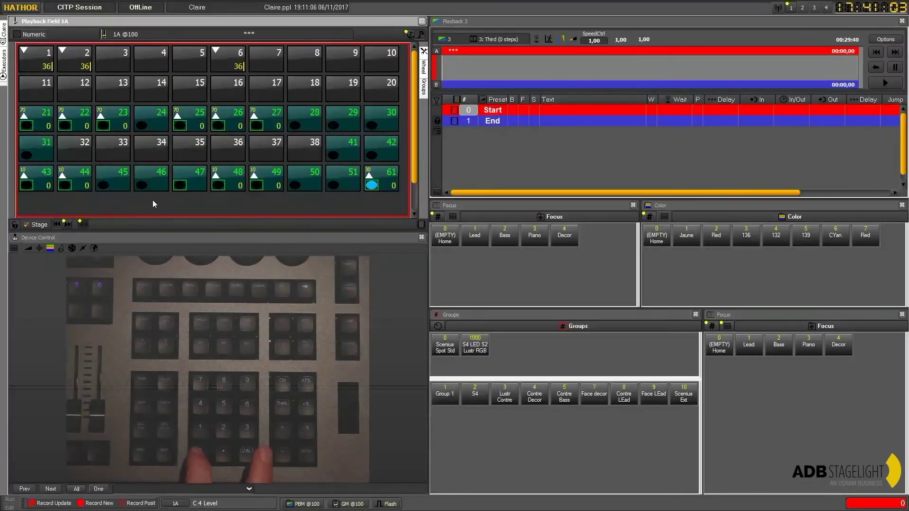
Step: Select channel 4 by its number and raise its level to 73
type("4")
type("c")
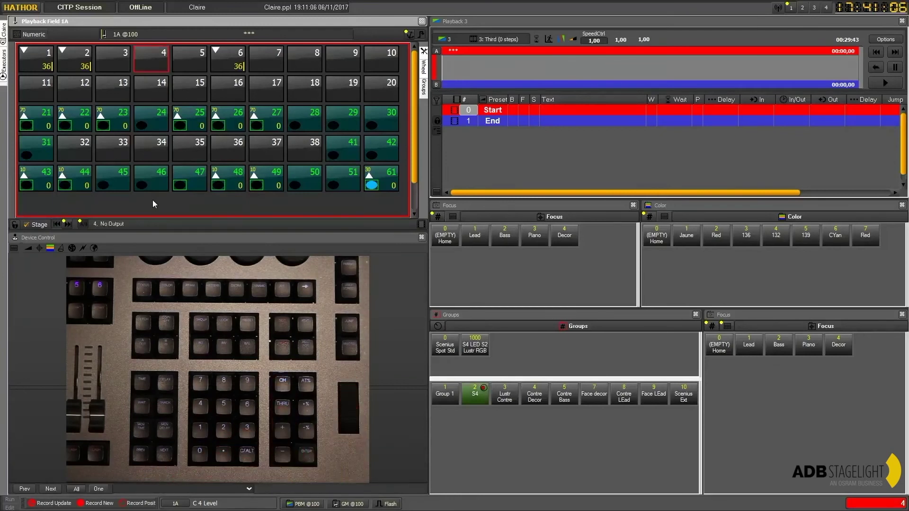
scroll(153, 199, "up", 3)
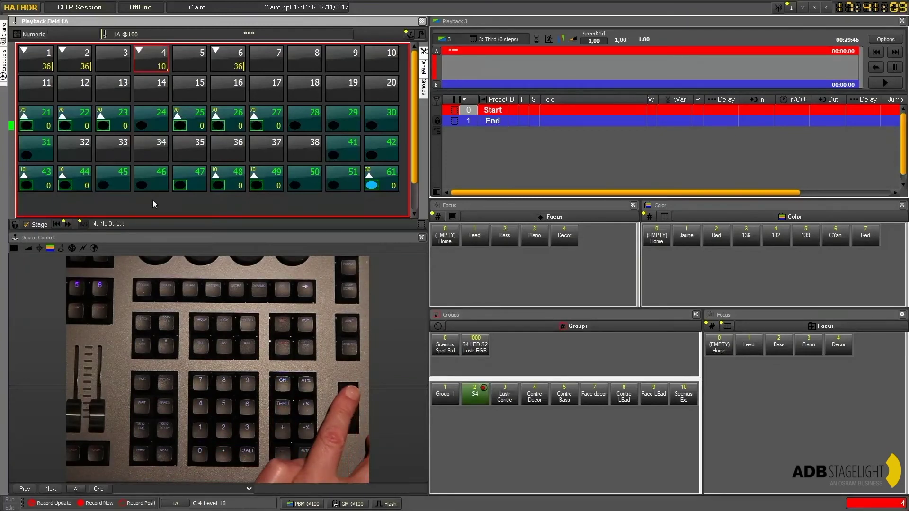
scroll(152, 200, "up", 11)
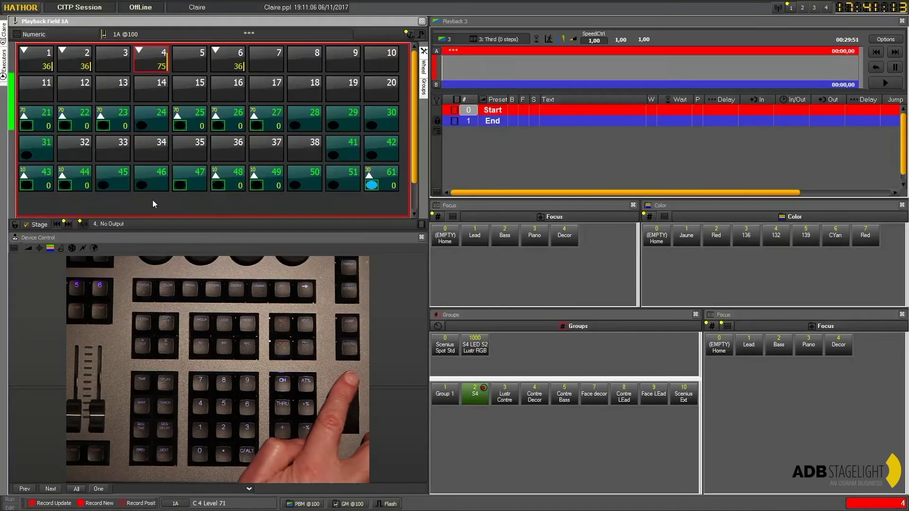
scroll(153, 201, "up", 2)
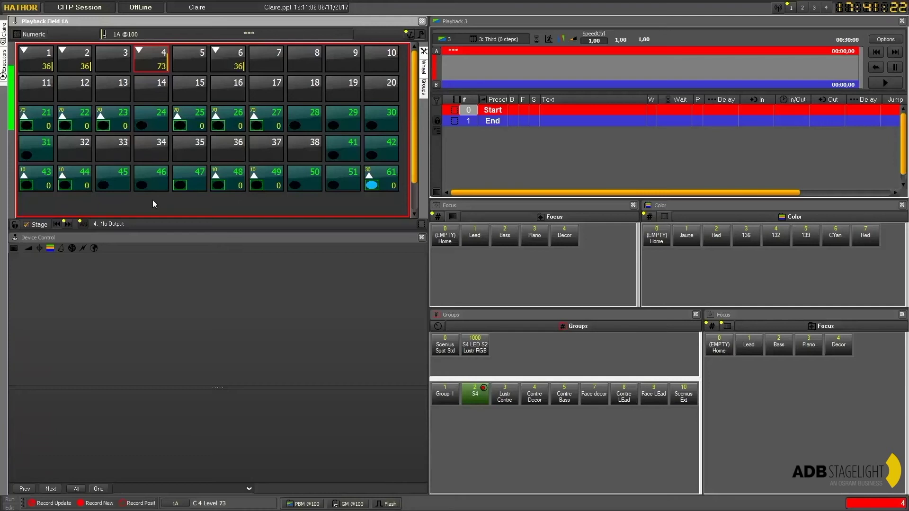
Step: Select all active channels and set their level to 50
key("a")
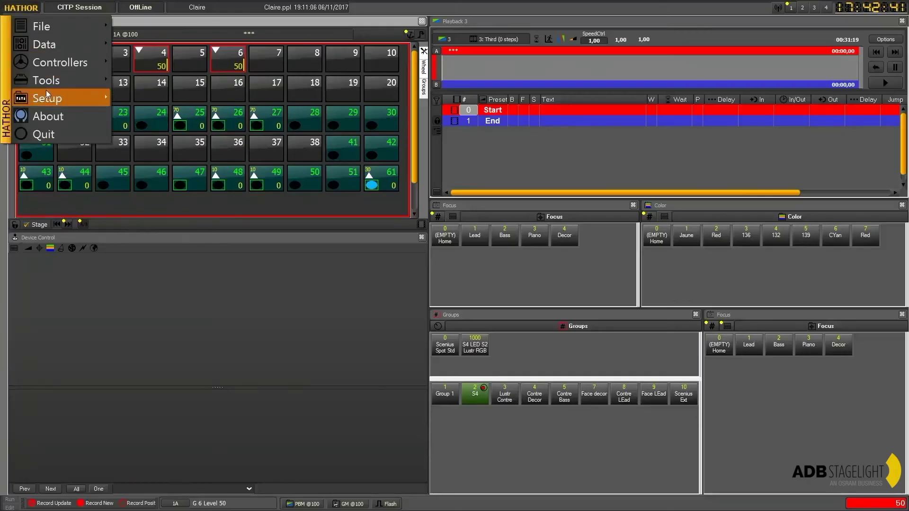
Step: Open the Preferences and examine the Intensities settings
mouse_move(46, 95)
left_click(151, 98)
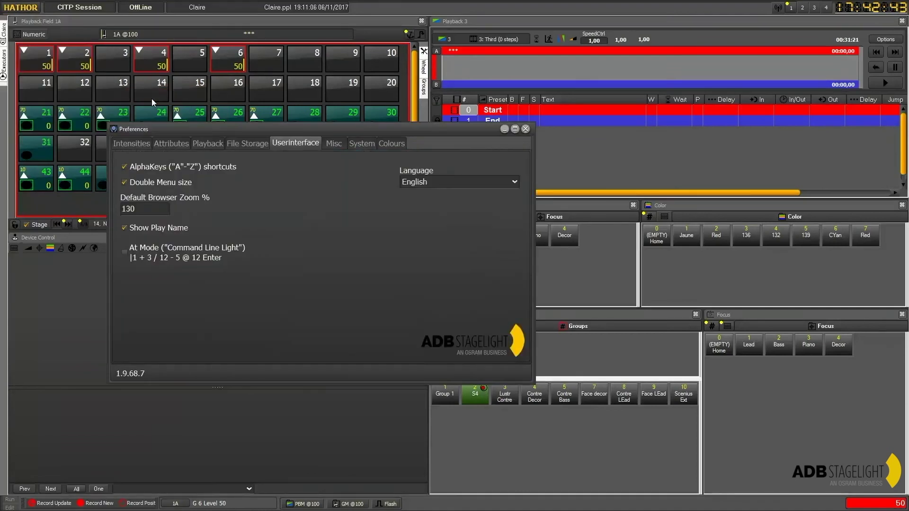
left_click(132, 143)
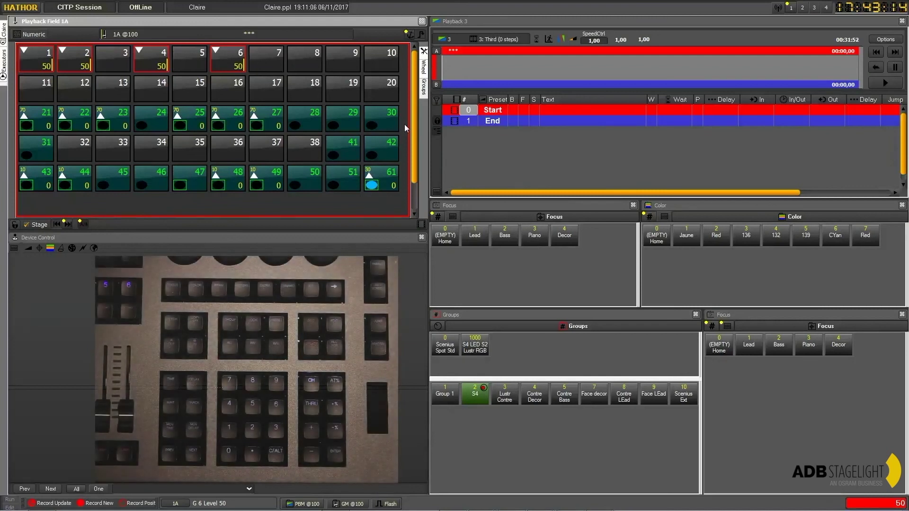
Step: Increase the level of selected channels 1, 2, 4 and 6 by 10 to 60
type("10")
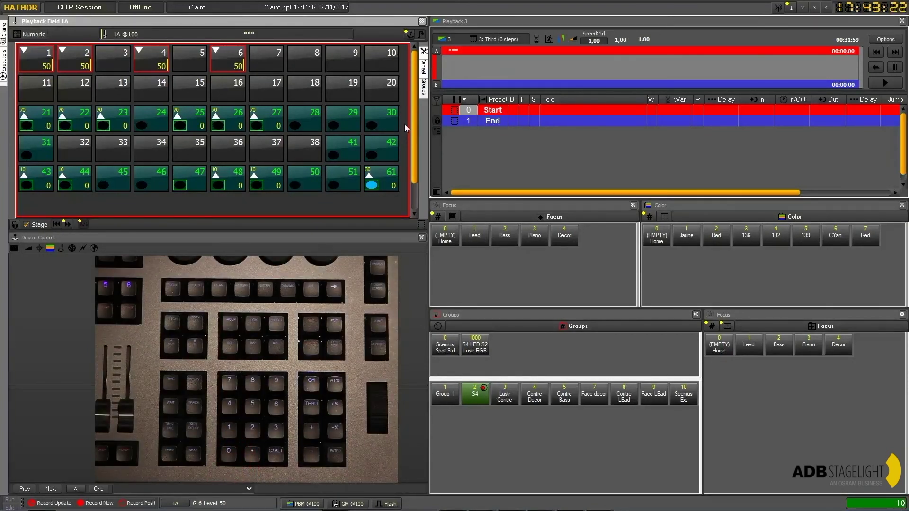
key("plus")
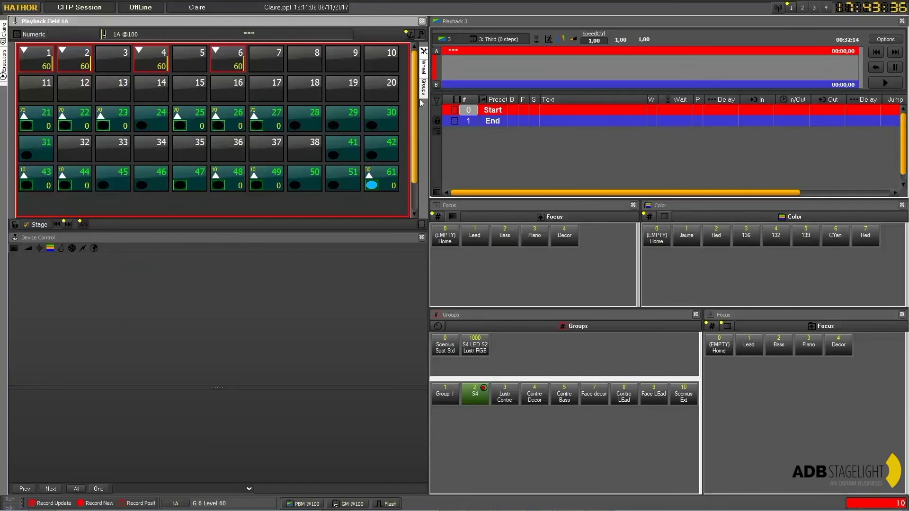
Step: Select only channel 4, lower its level to 30, and add channel 6 to the selection
left_click(162, 67)
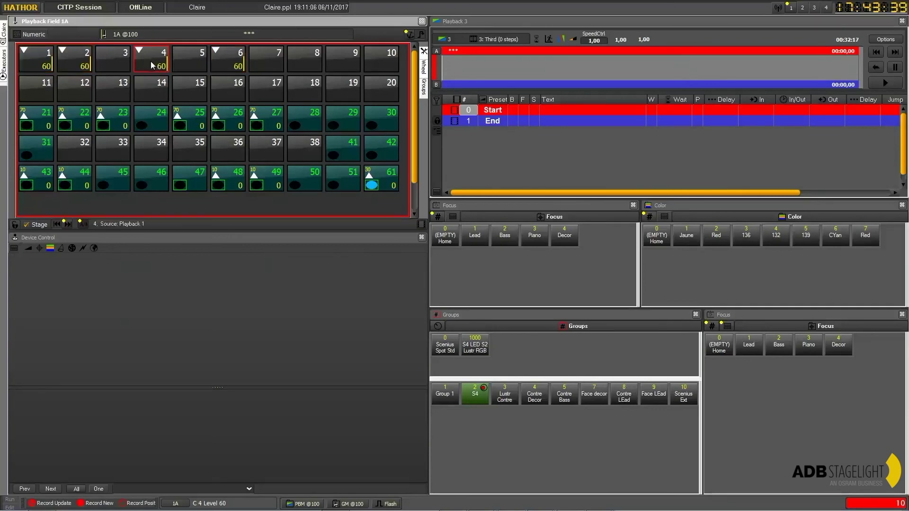
scroll(154, 63, "down", 6)
left_click(231, 60)
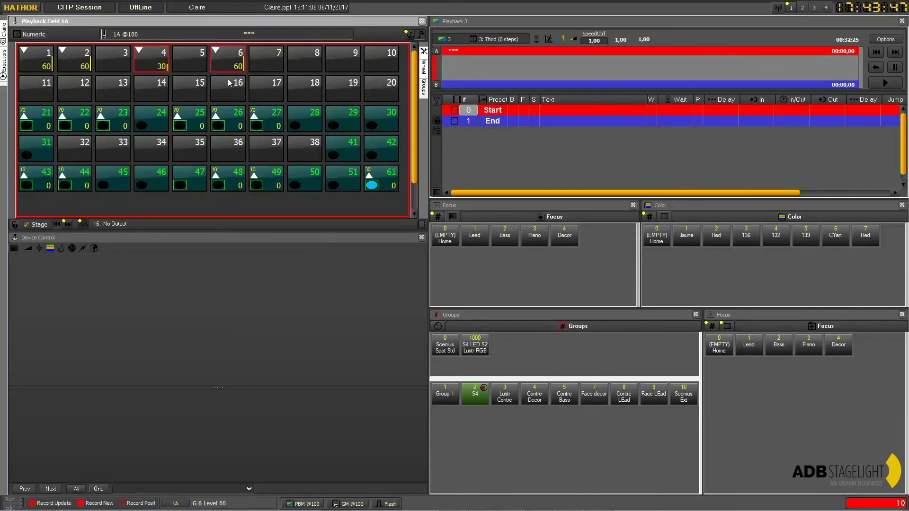